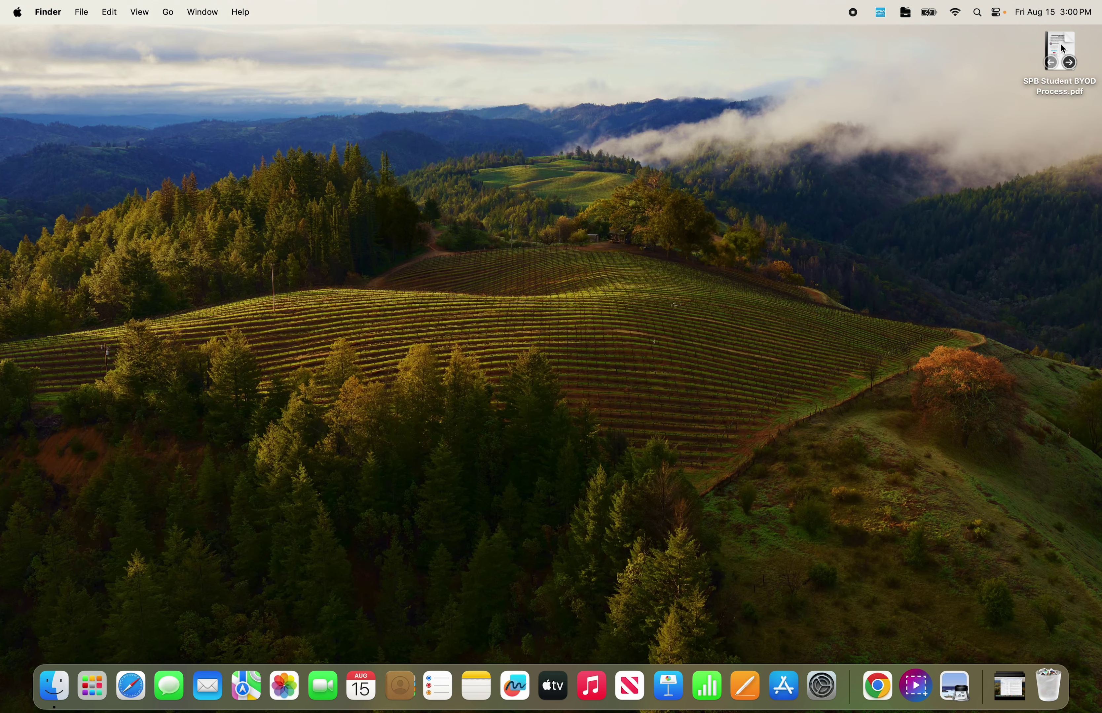
- Open SPB Student BYOD Process.pdf in Preview and shift its window slightly right
double_click(1063, 48)
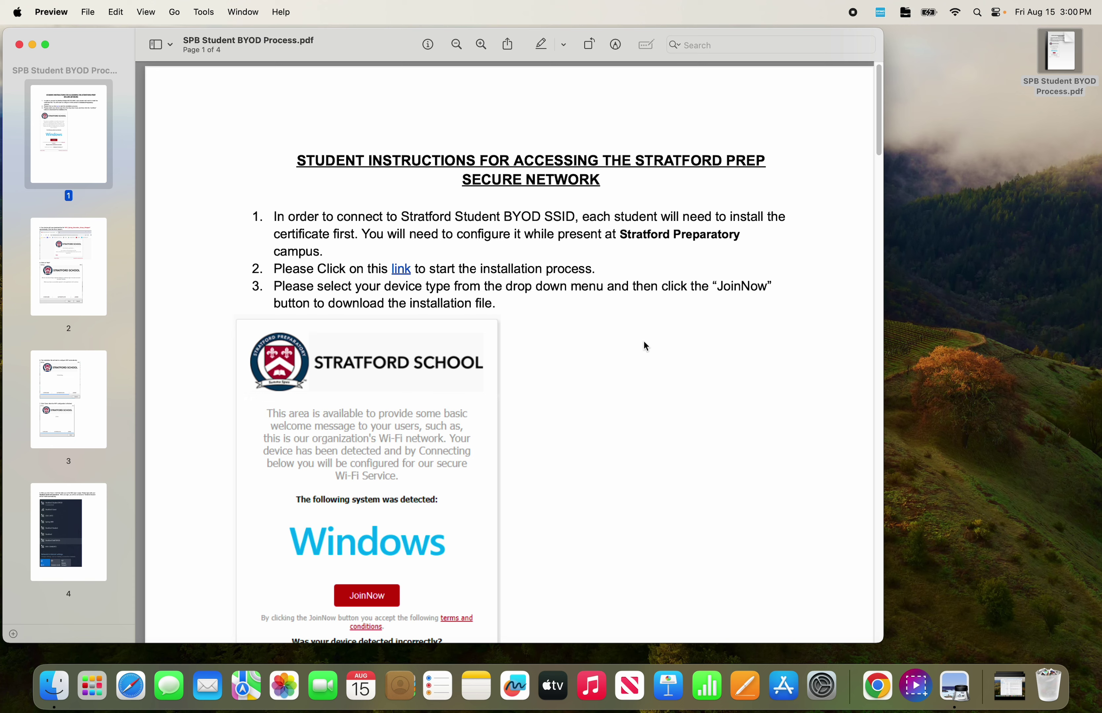
left_click_drag(360, 53, 476, 52)
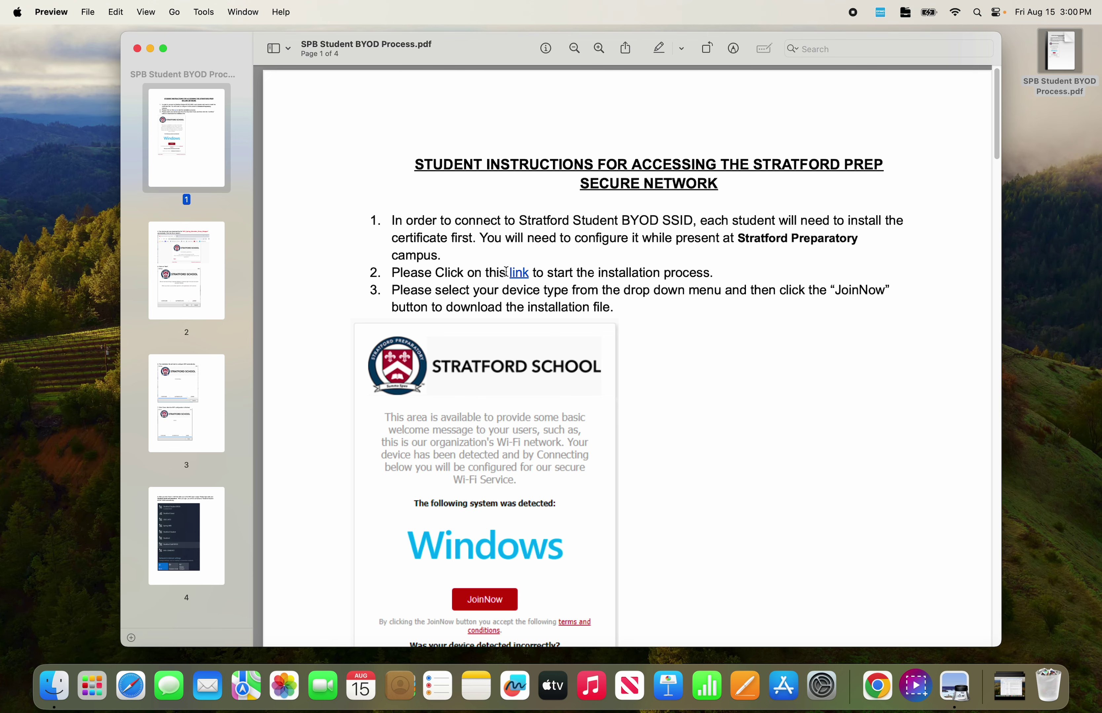
- Follow the step 2 installation link in Chrome and download the macOS JoinNow app (WiFi_JoinNow_Wrapper.dmg)
left_click(519, 274)
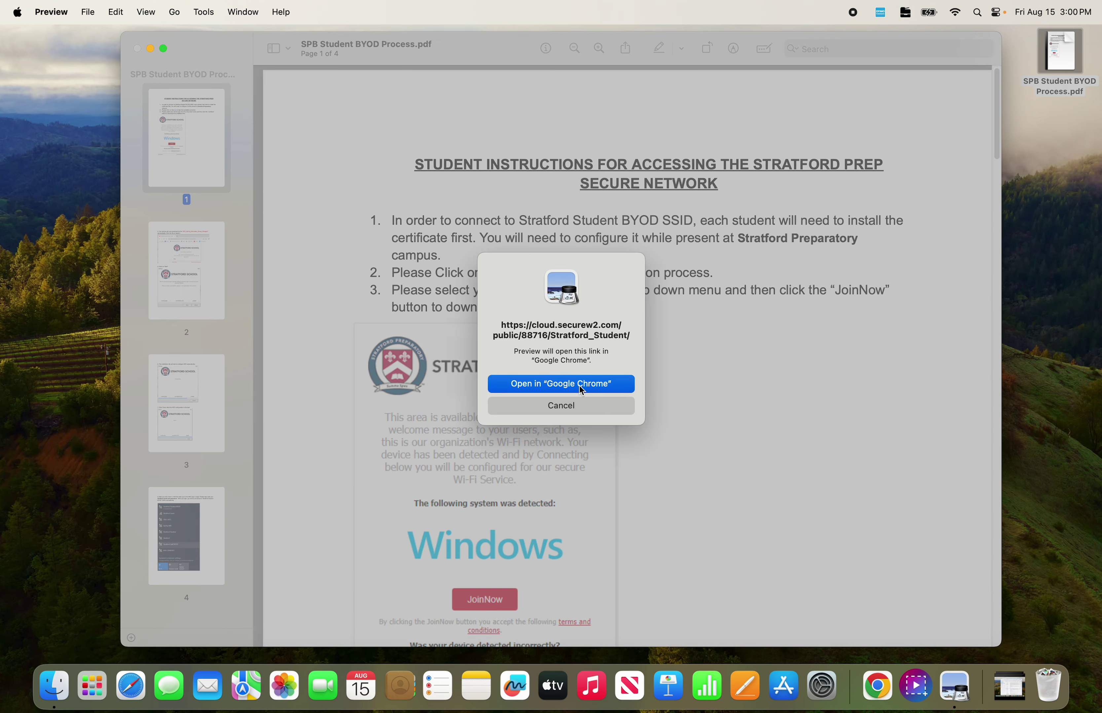
left_click(582, 390)
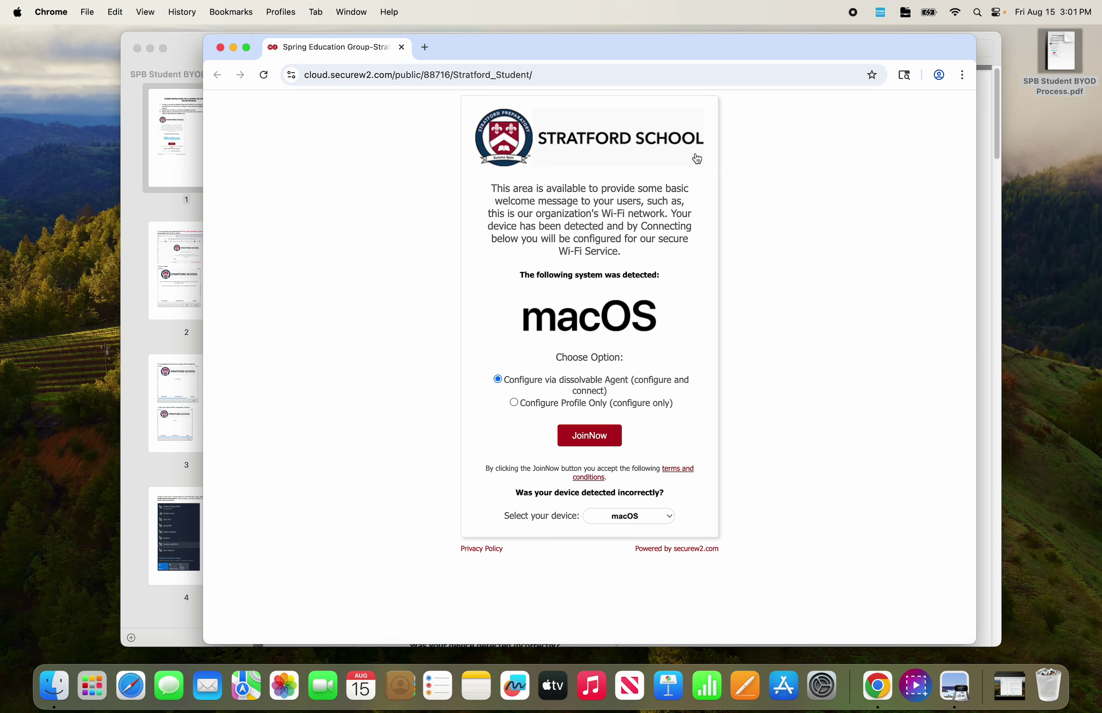
left_click_drag(733, 50, 722, 48)
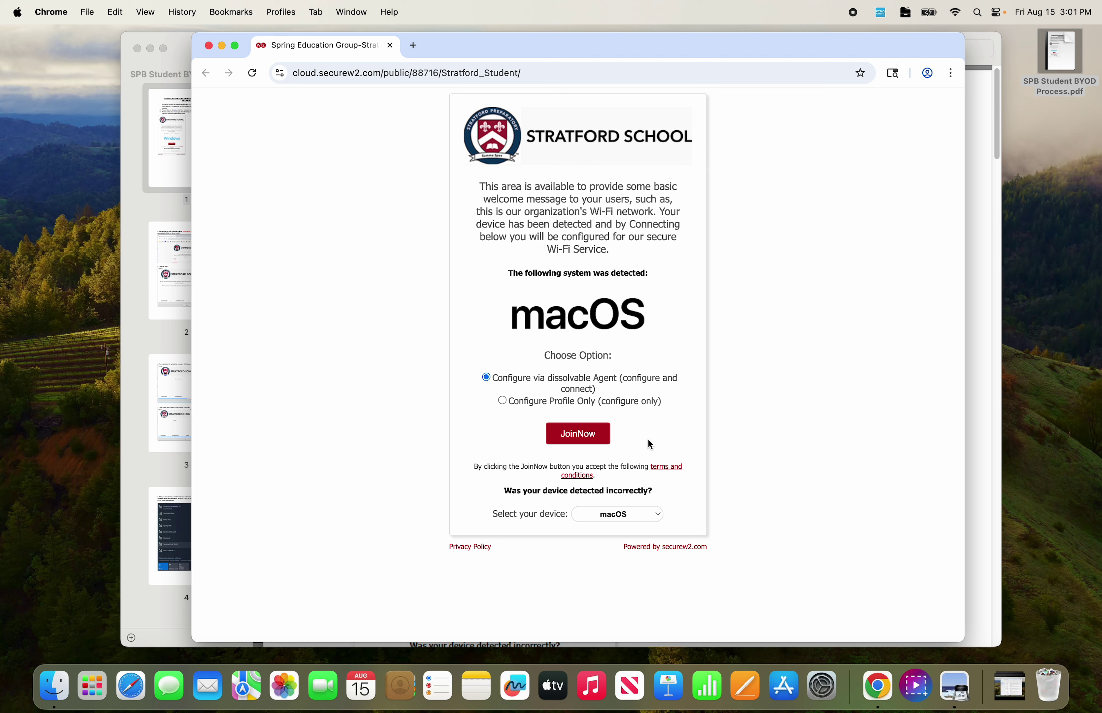
left_click(578, 435)
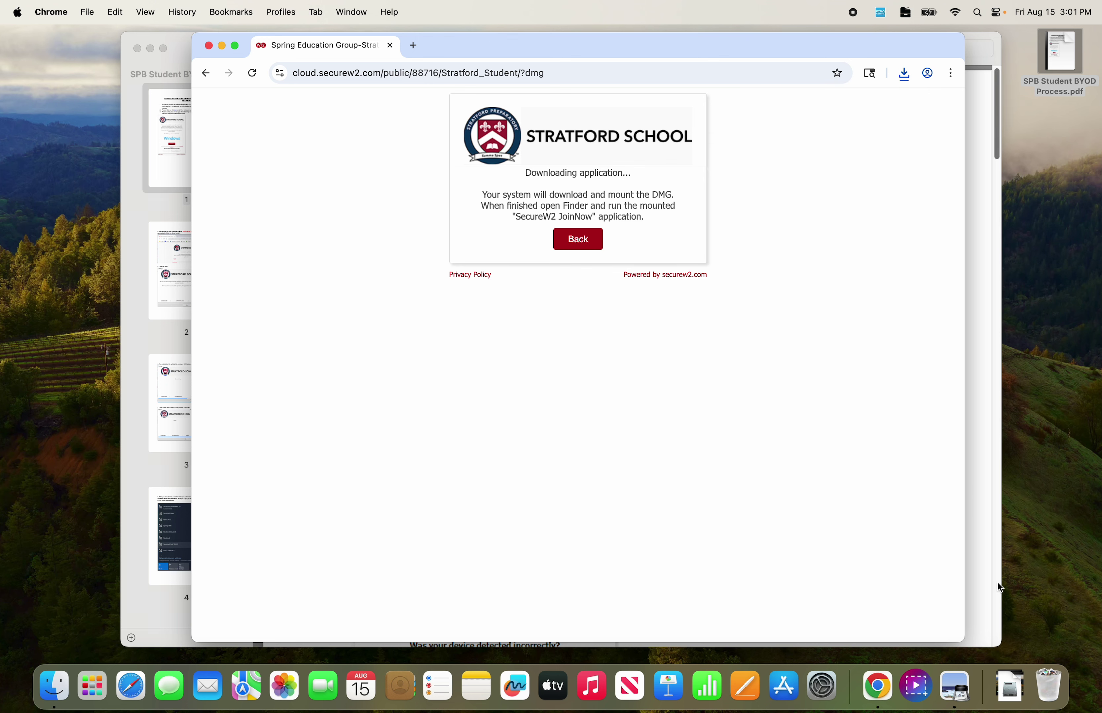
- Mount WiFi_JoinNow_Wrapper.dmg from Downloads and launch the WiFi_JoinNow_Wrapper app inside it
left_click(1011, 684)
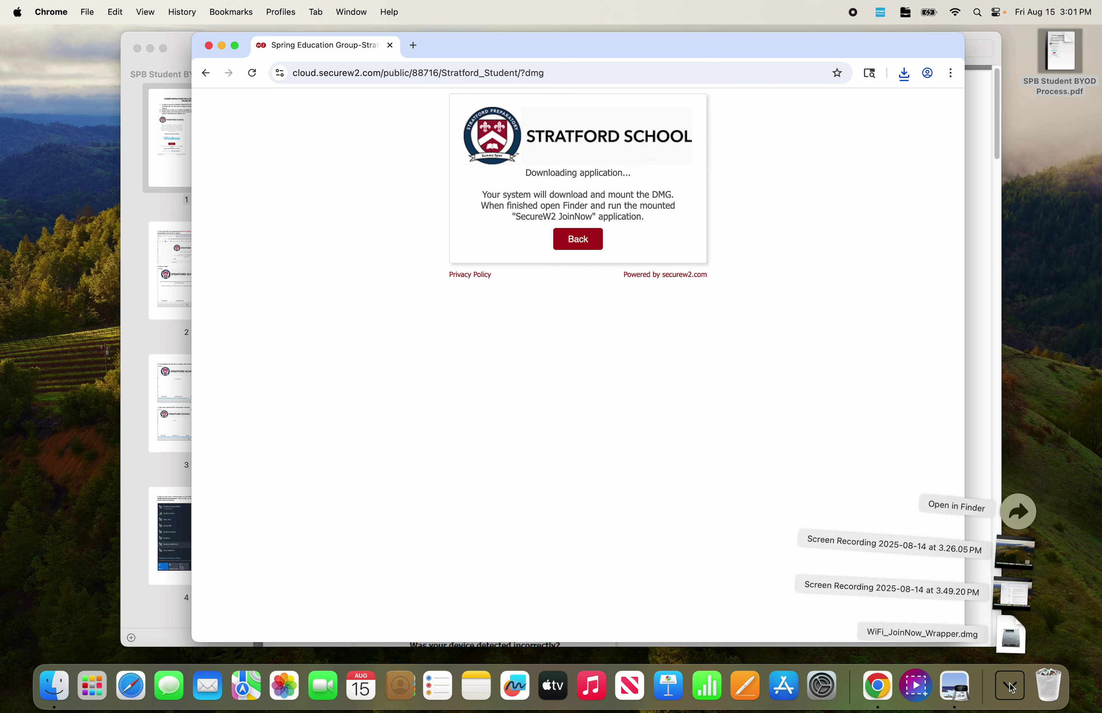
left_click(1011, 635)
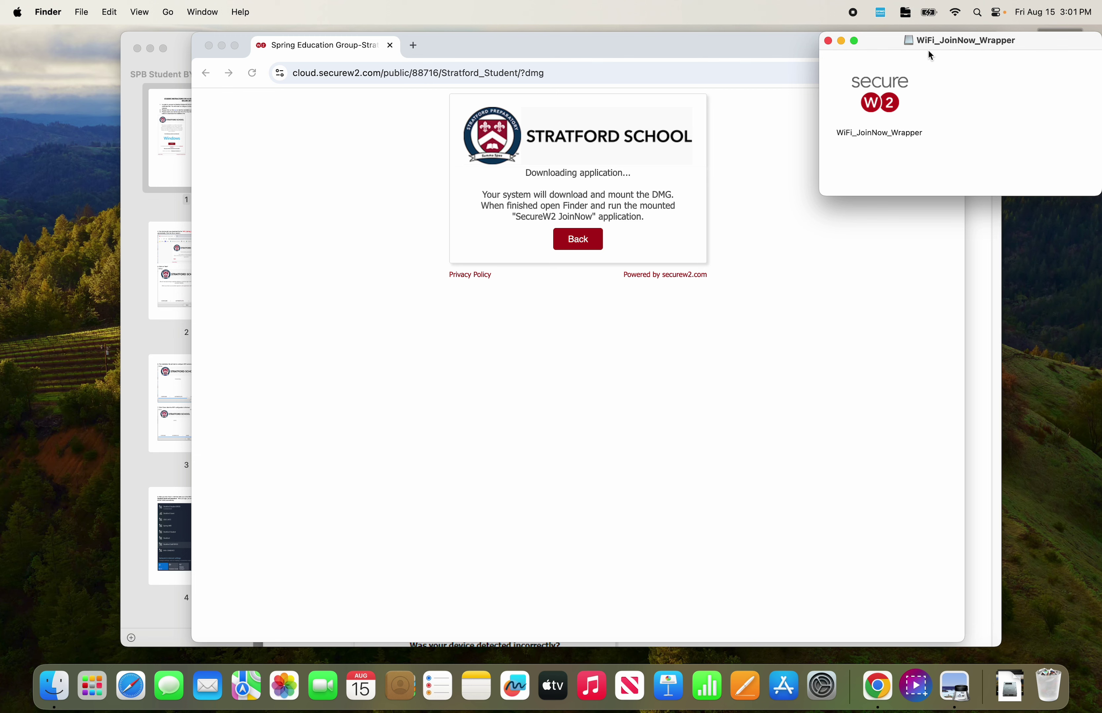
left_click(882, 109)
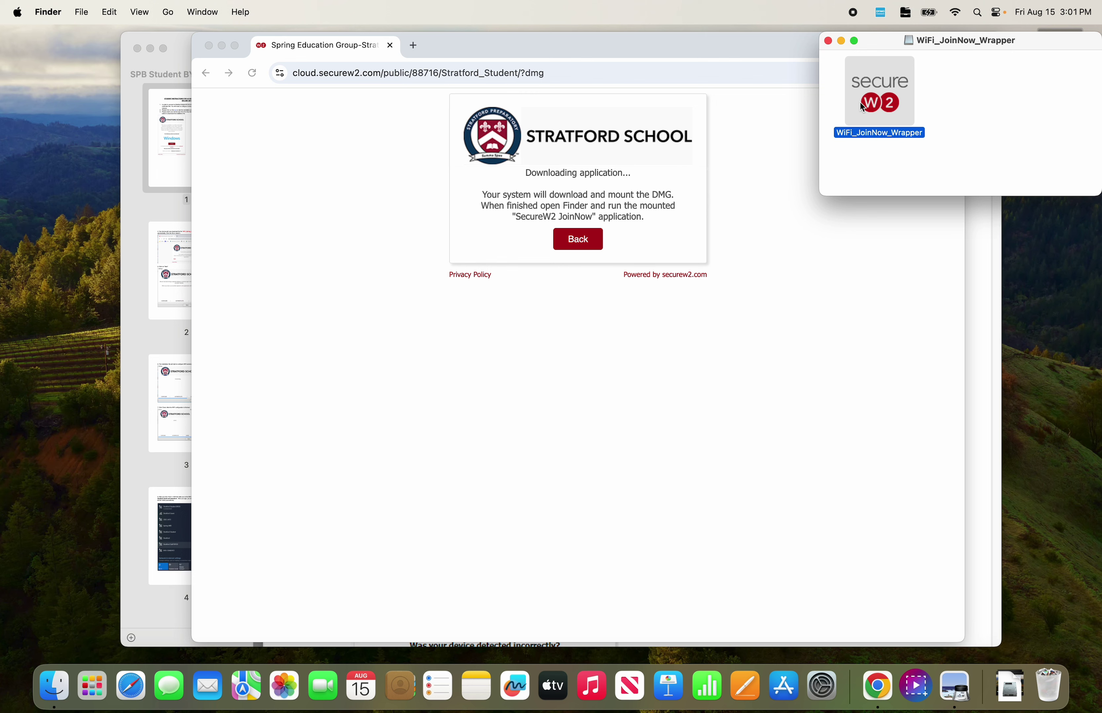
double_click(880, 107)
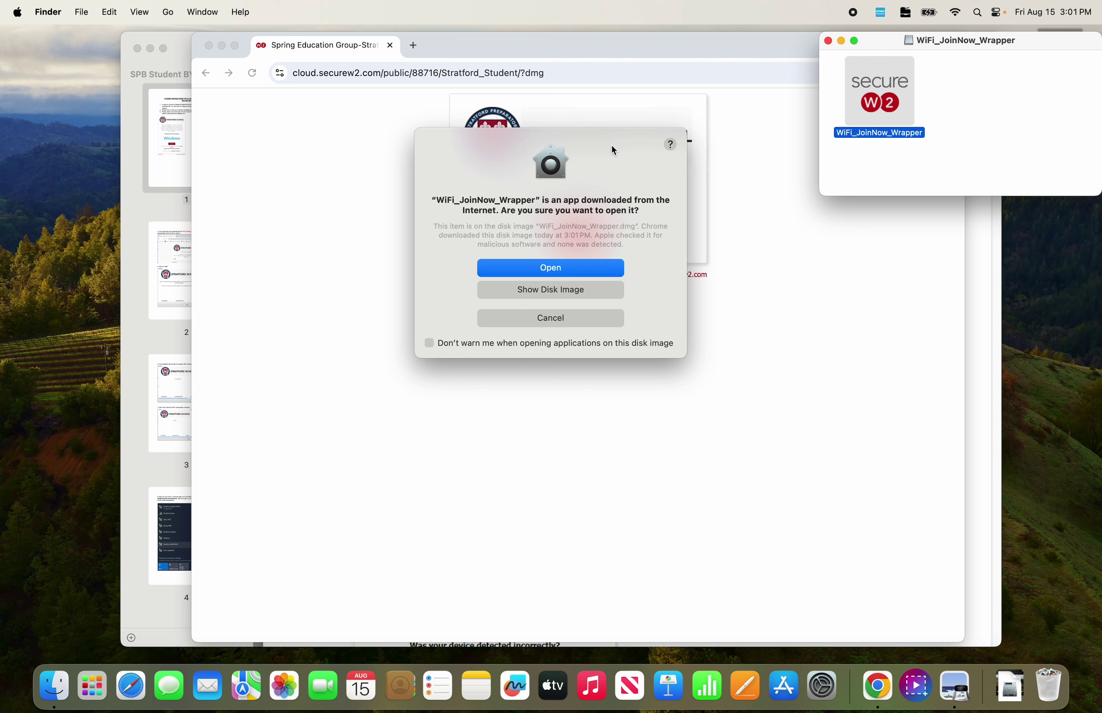
left_click_drag(613, 151, 629, 179)
- Confirm opening JoinNow, minimize Chrome, Preview and Finder, and complete the account sign-in
left_click(599, 299)
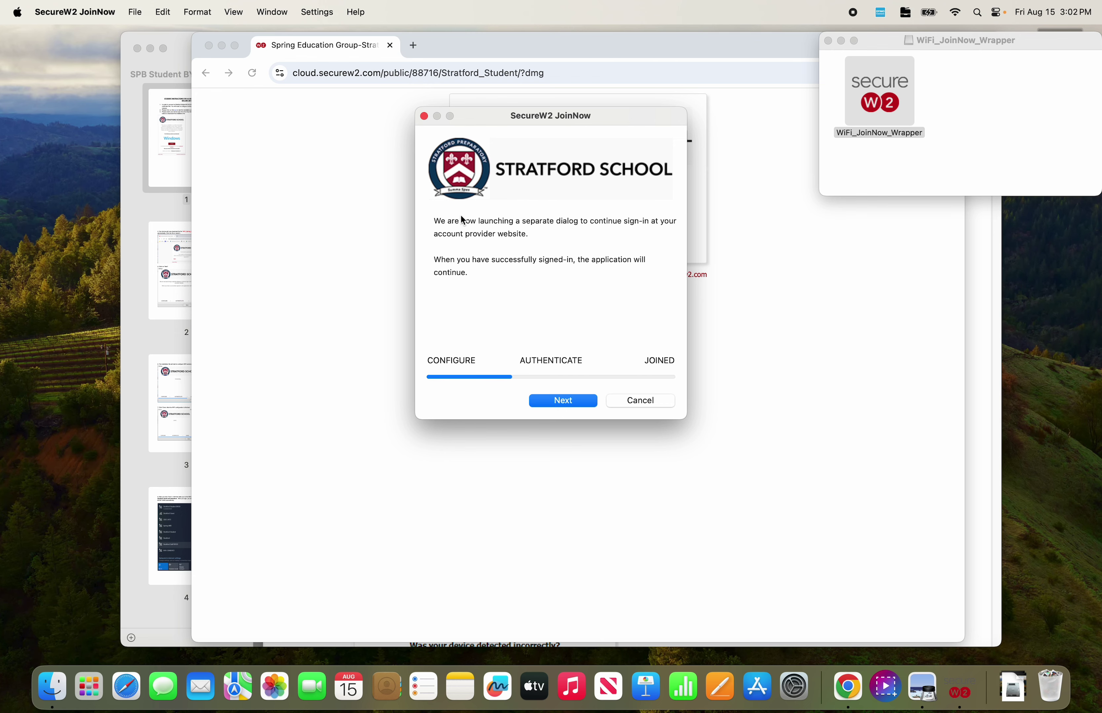
left_click(222, 45)
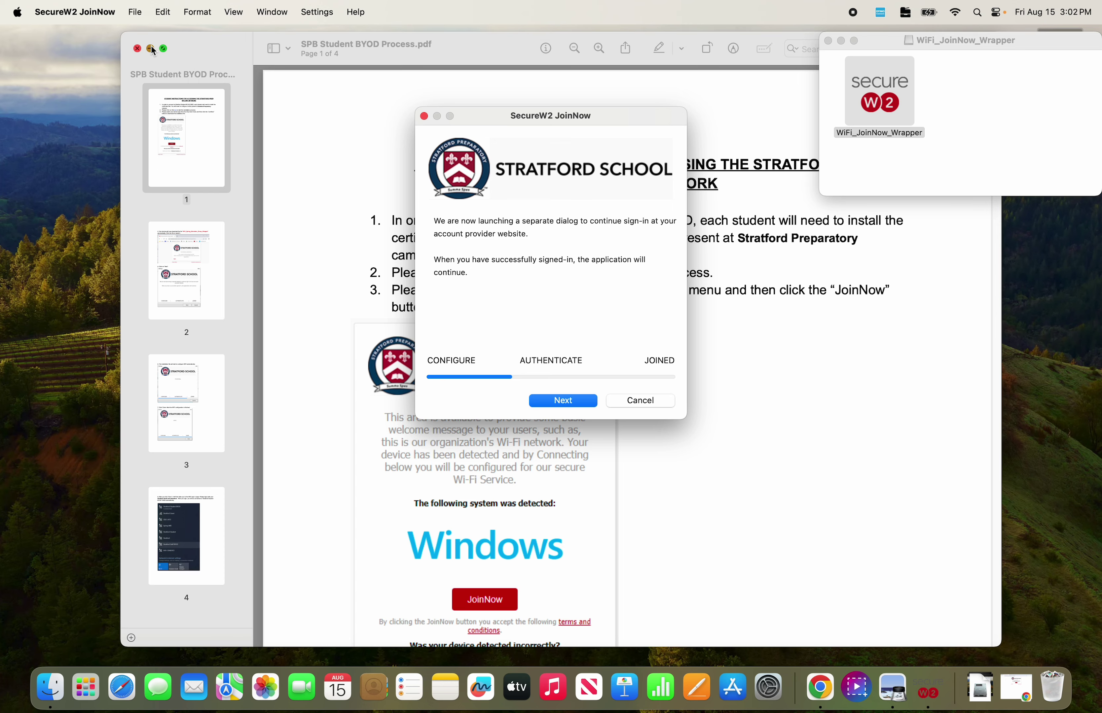
left_click(151, 47)
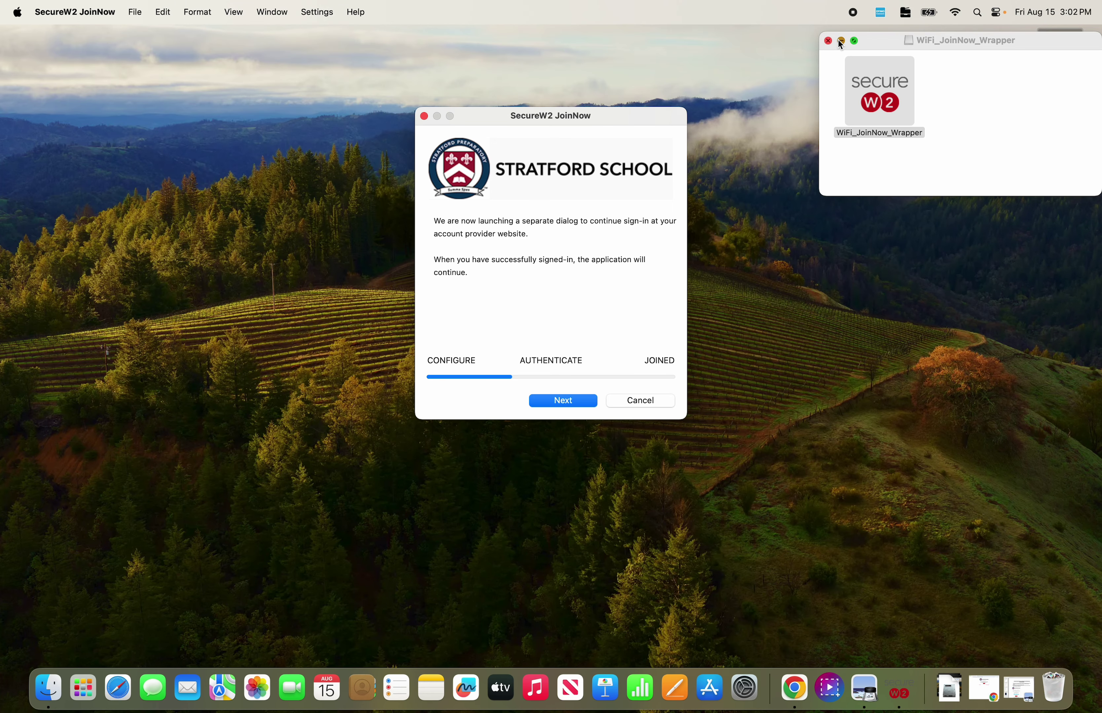
left_click(840, 41)
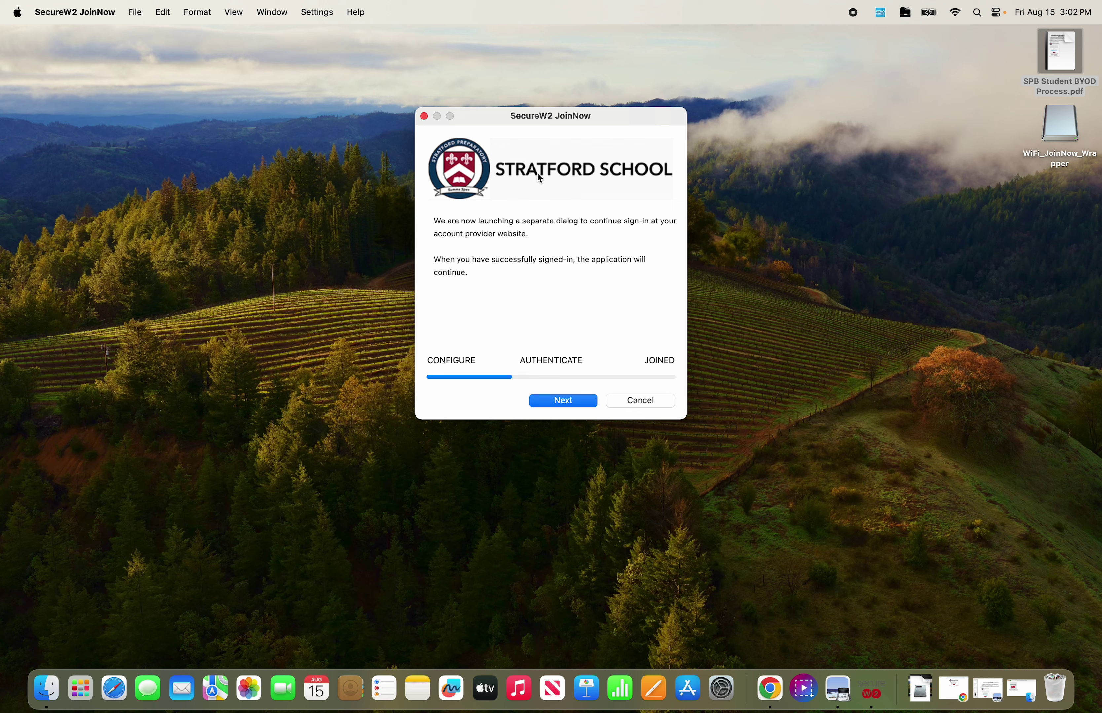
left_click(569, 401)
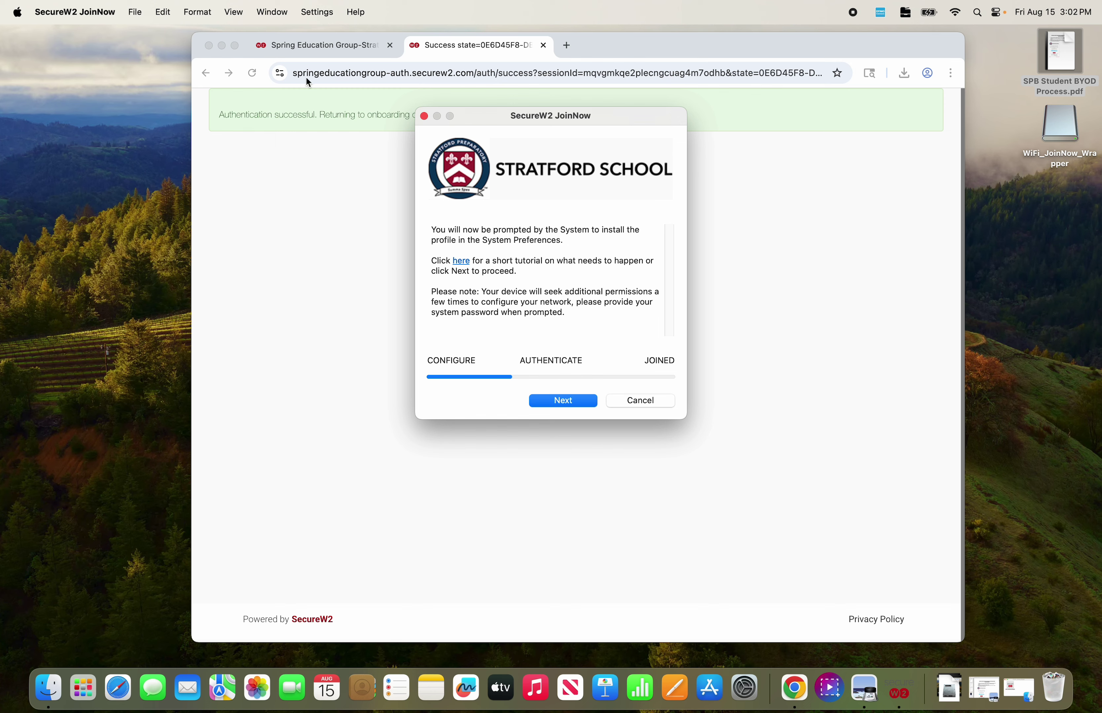
left_click(222, 46)
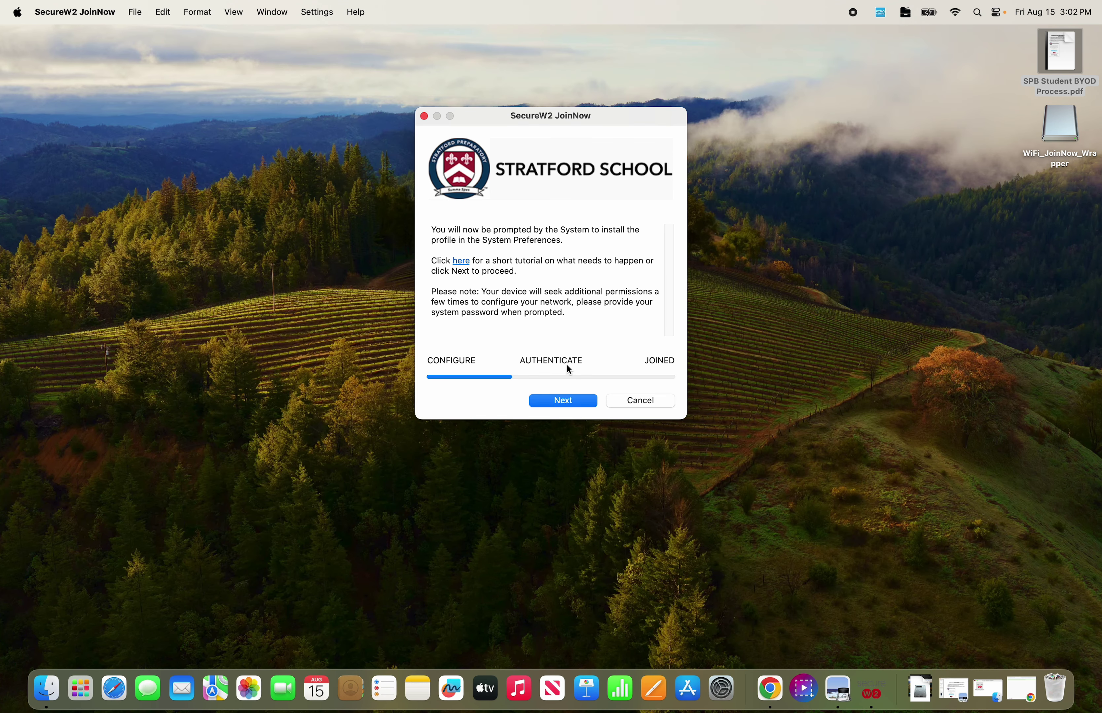
- Proceed in JoinNow so the Stratford Student BYOD profile is downloaded for installation
left_click(566, 404)
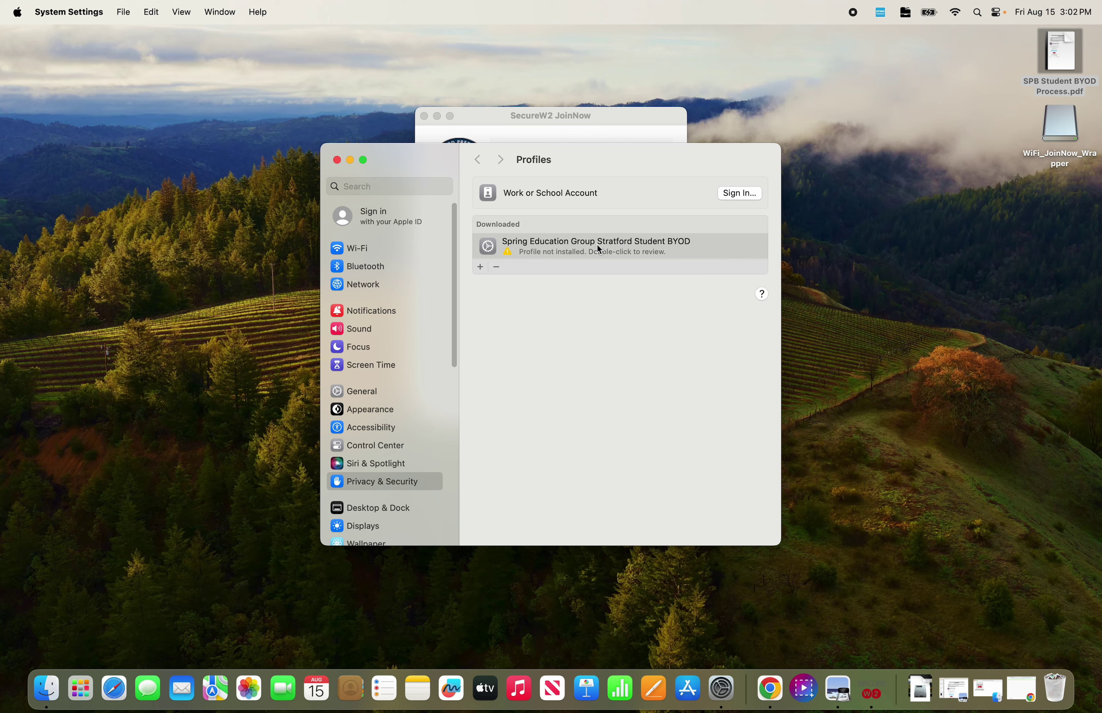
- Review the Stratford Student BYOD profile's certificates and Wi-Fi details, then choose Install…
double_click(588, 246)
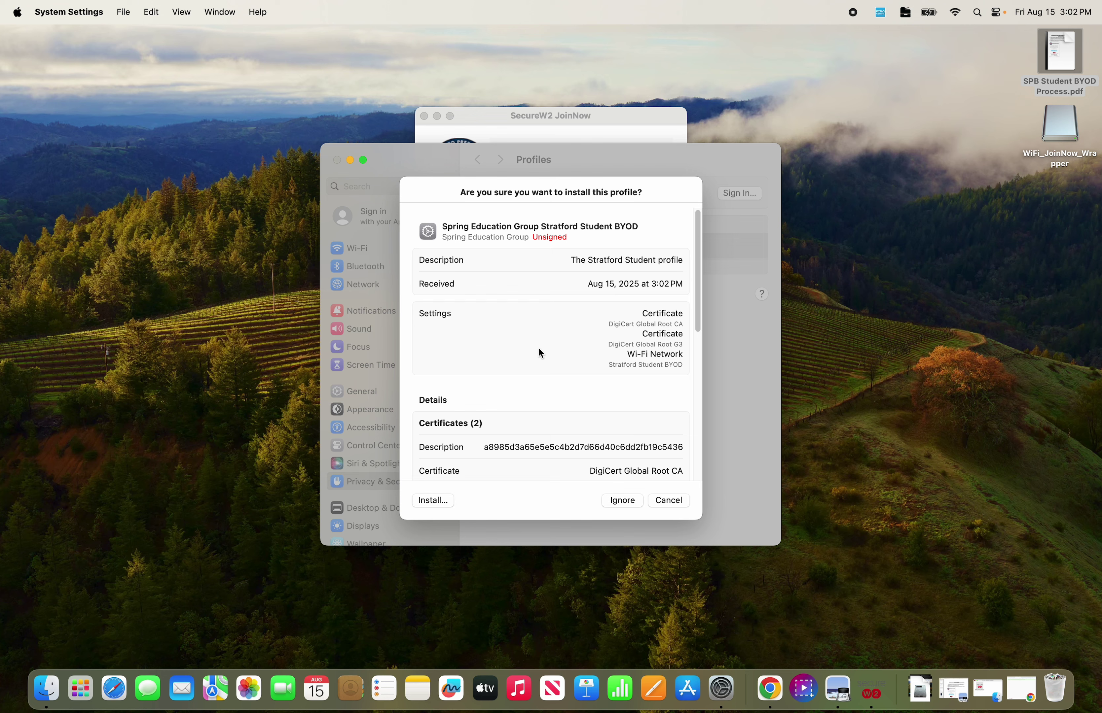
scroll(539, 349, "down", 10)
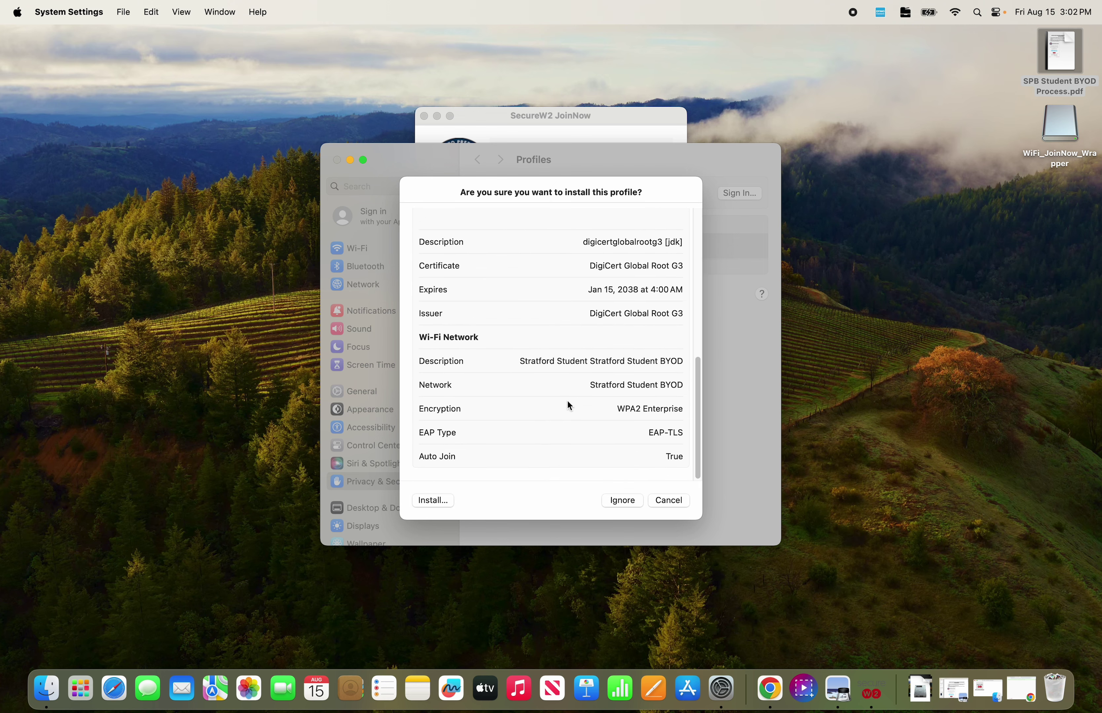
scroll(551, 419, "up", 10)
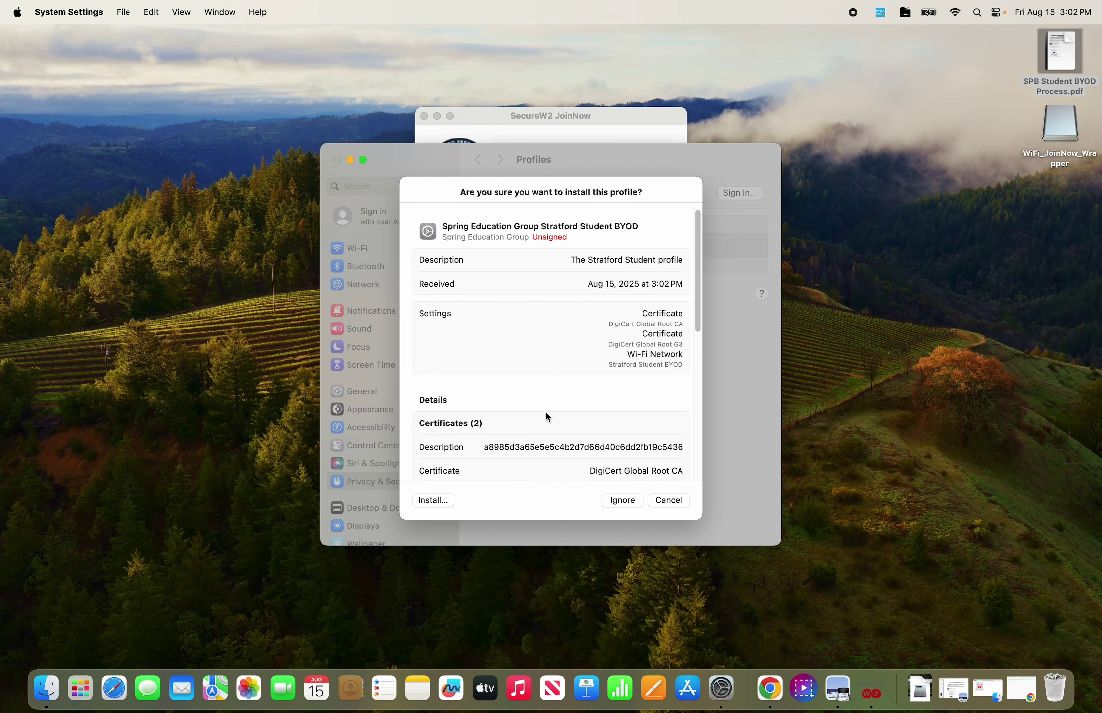
left_click(433, 501)
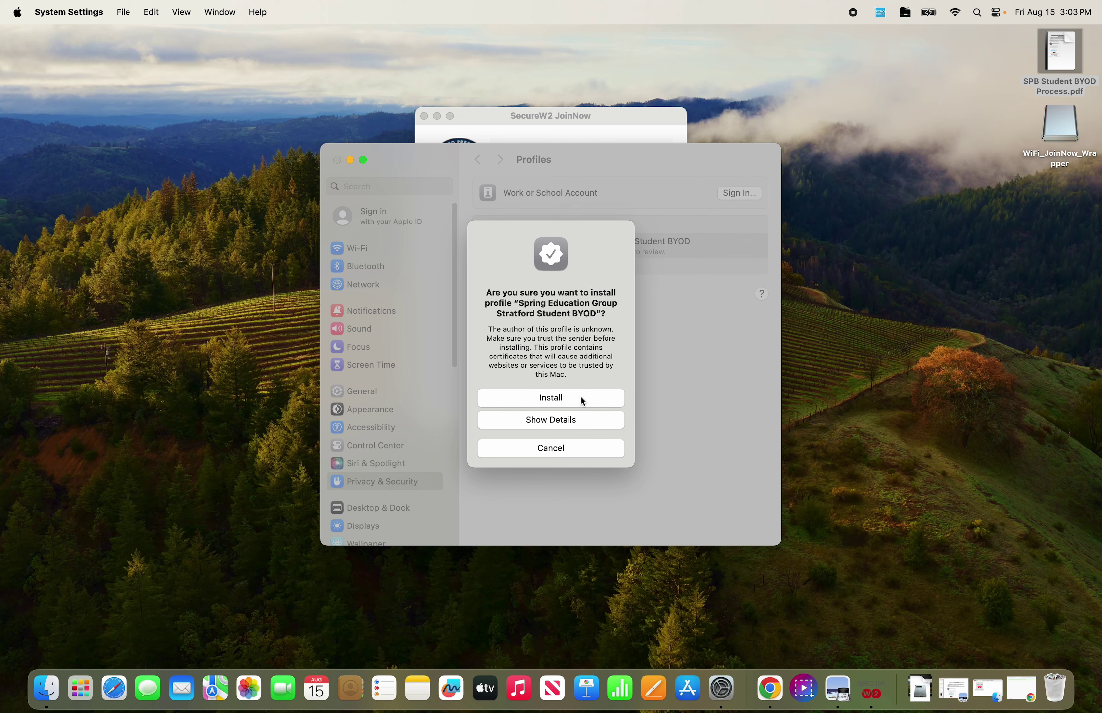
- Start the profile install and submit an administrator name and password, retrying the password once
left_click(560, 397)
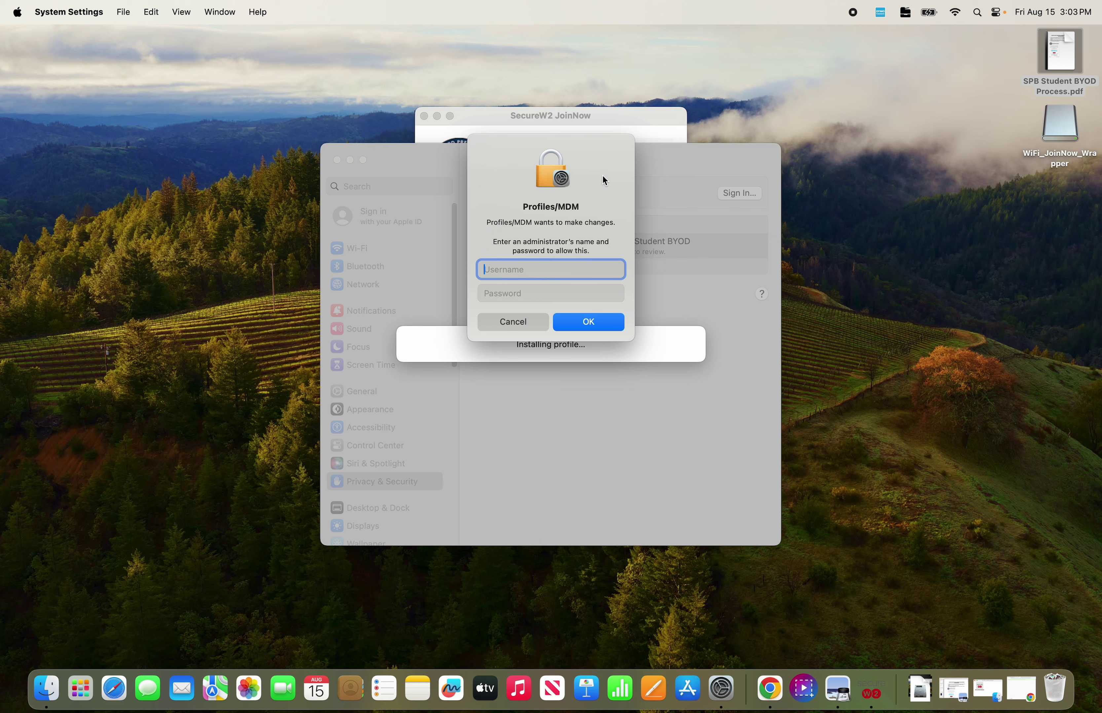
type("student_sample")
key("Tab")
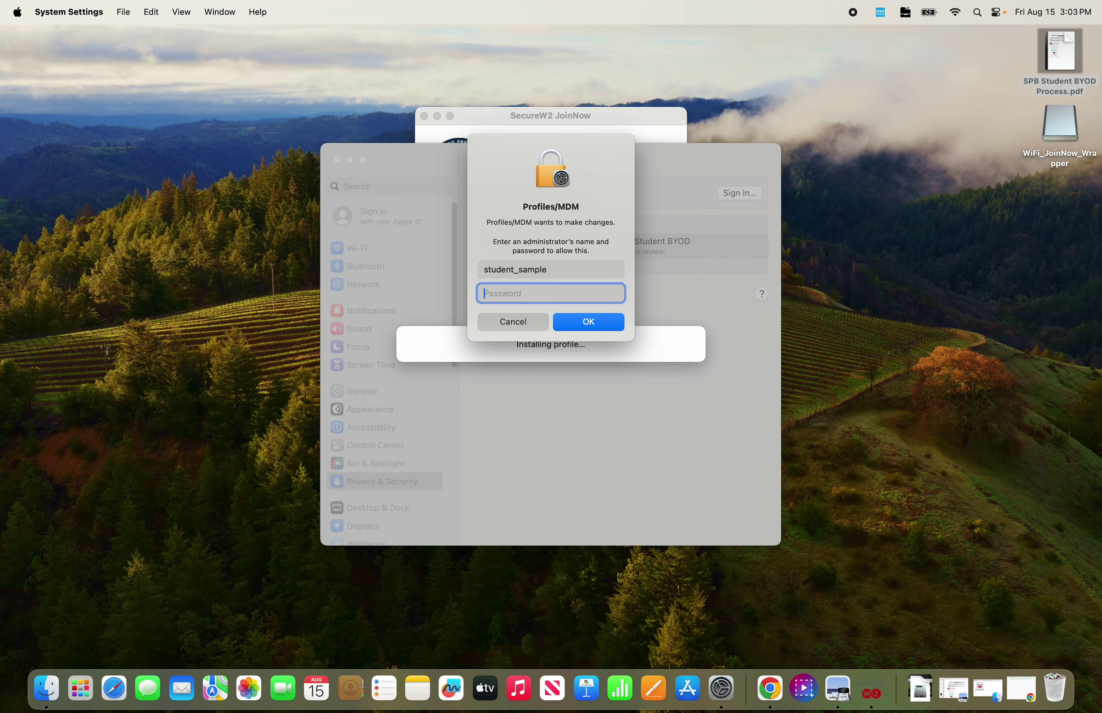
type("•••••••••••")
type("•")
key("Return")
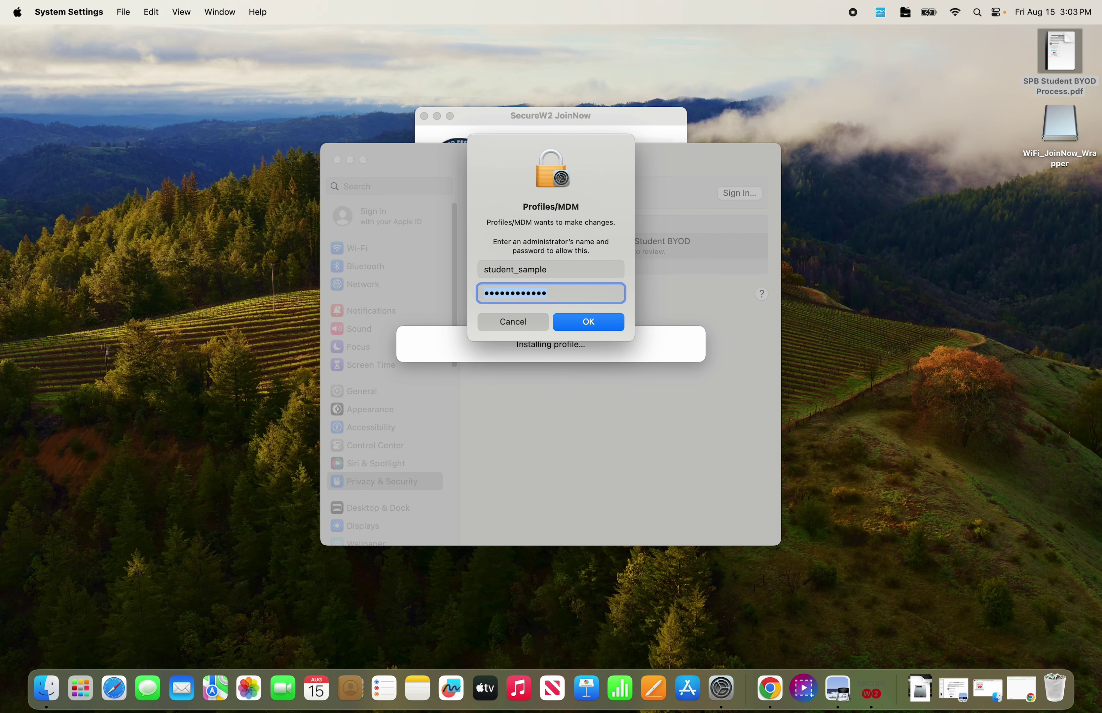
type("••••••••••••")
key("Return")
- Re-enter credentials with a different administrator account and its password to authorise the install
left_click(565, 269)
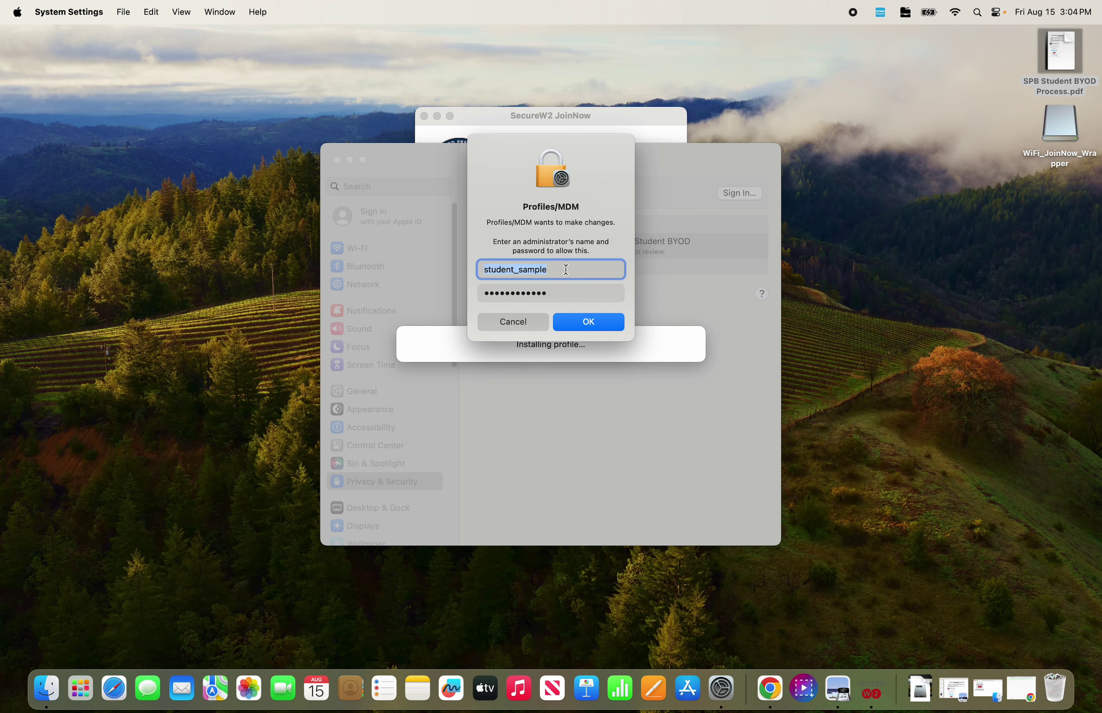
type("brentschmitz")
key("Tab")
key("BackSpace")
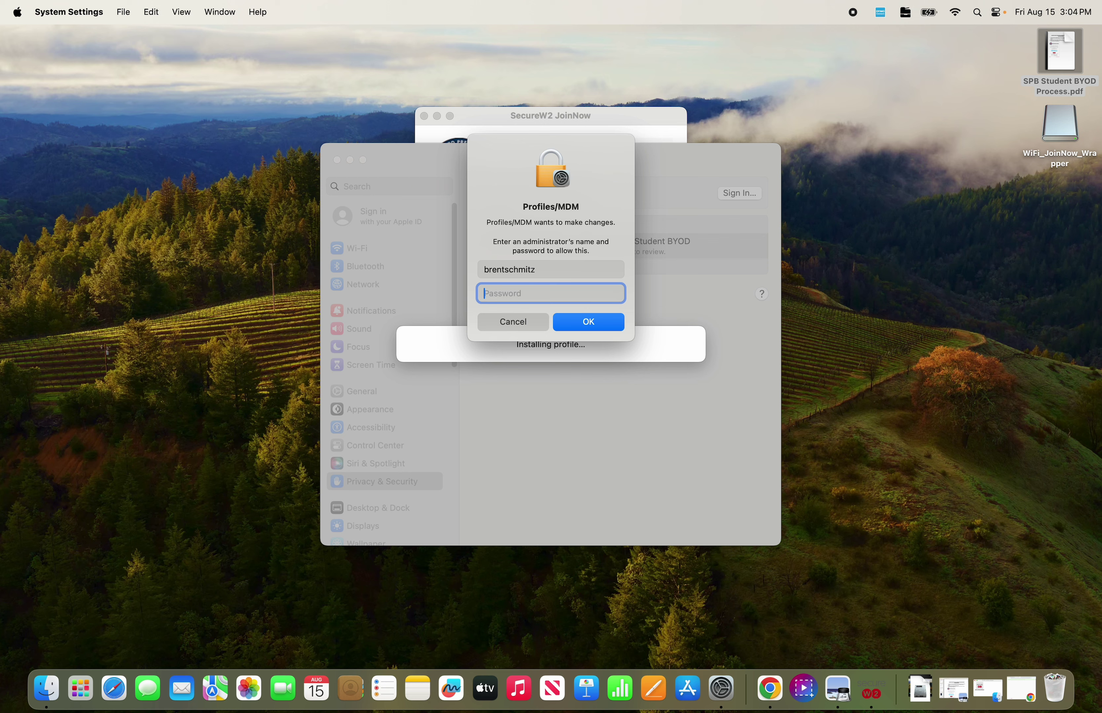
type("•••••••••")
key("Return")
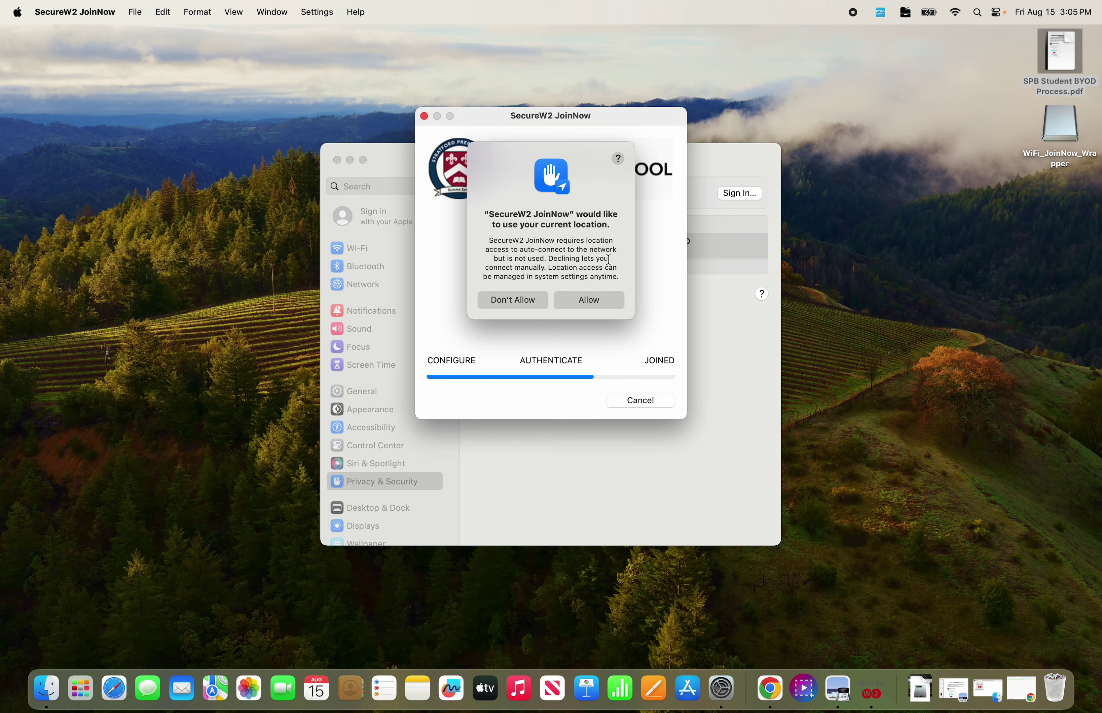
- Allow SecureW2 JoinNow to use the Mac's location for auto-connecting
left_click(597, 302)
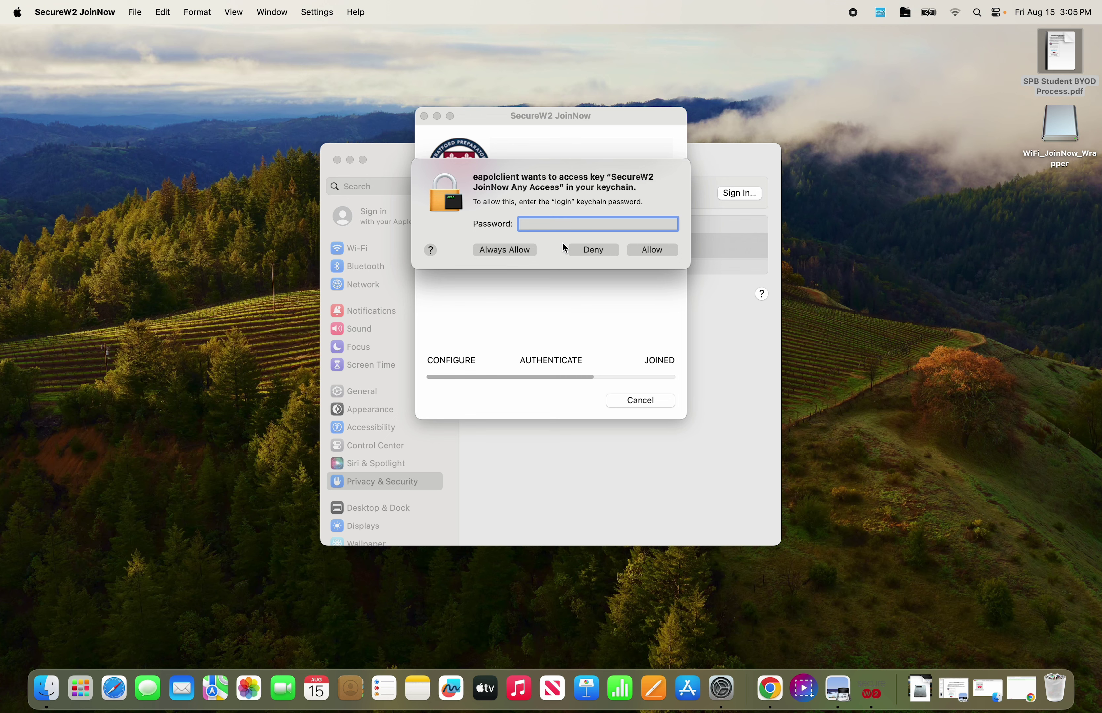
- Enter the login keychain password for eapolclient, retyping it after the first attempt is rejected
type("••••")
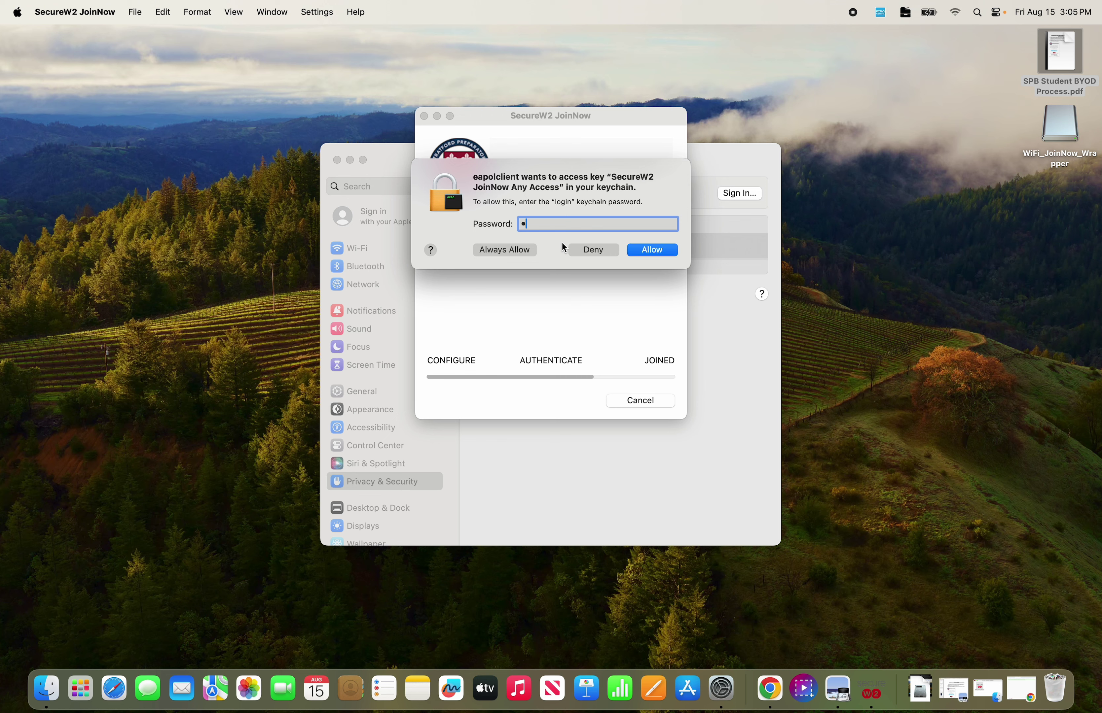
key("BackSpace")
key("BackSpace")
key("BackSpace")
key("BackSpace")
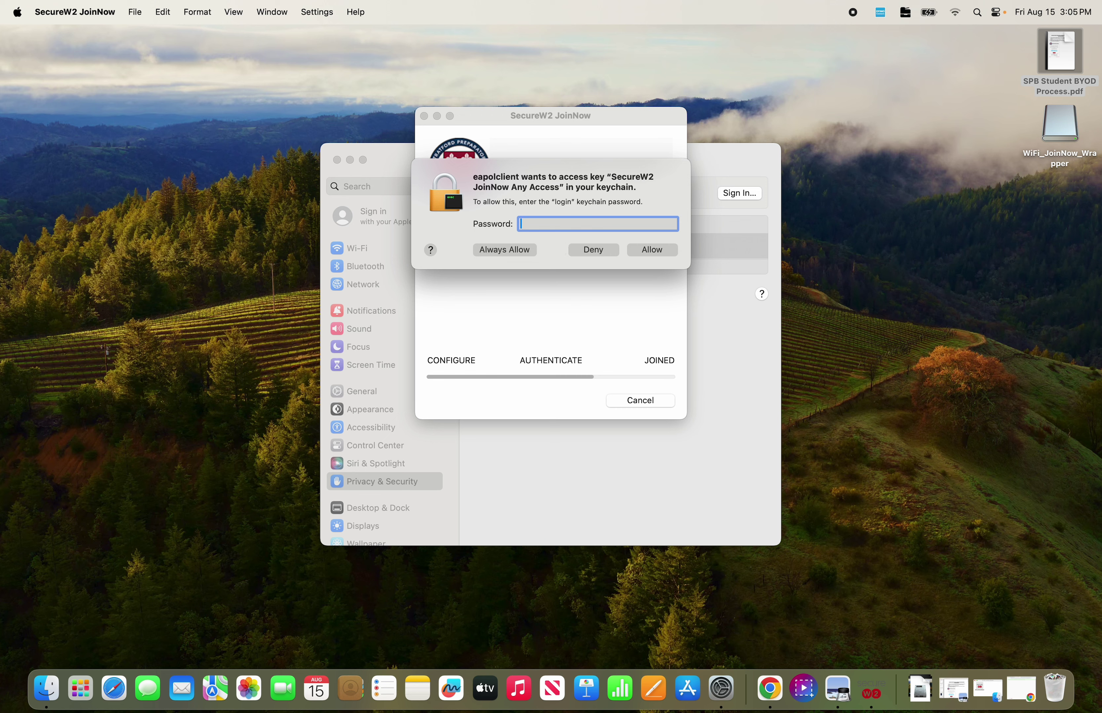
type("•••••••")
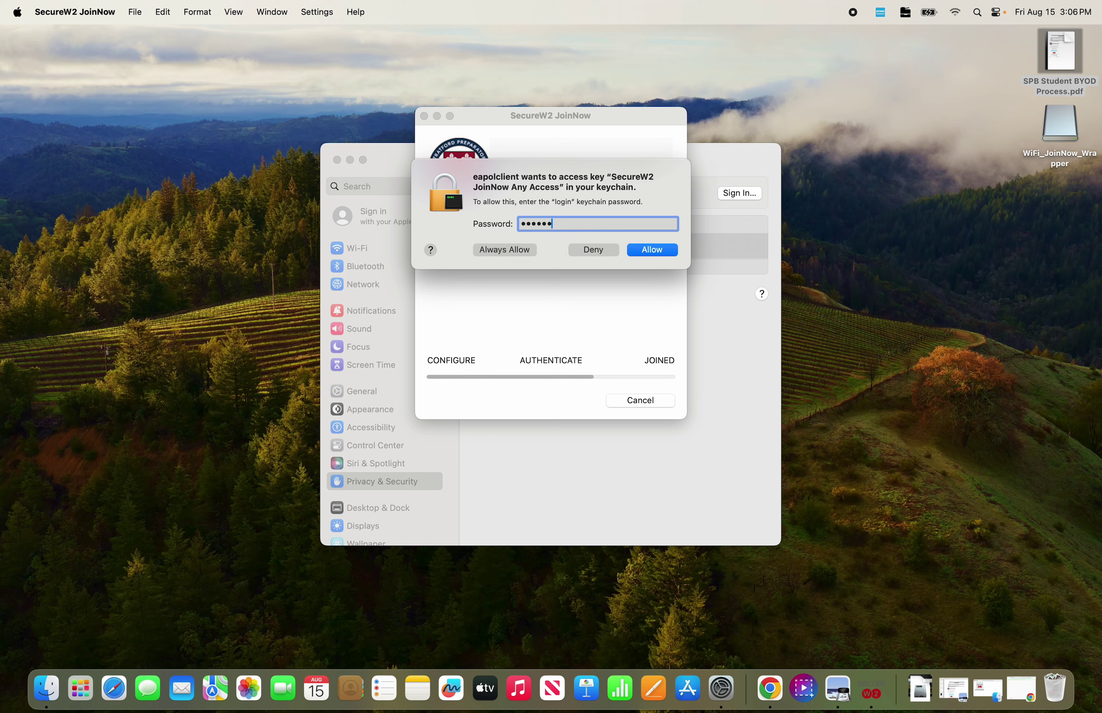
type("•••")
left_click(501, 251)
type("•••••••")
key("BackSpace")
key("BackSpace")
key("BackSpace")
key("BackSpace")
key("BackSpace")
key("BackSpace")
type("•••••••••••")
- Always allow eapolclient key access, finish JoinNow with Done, and close System Settings
left_click(508, 250)
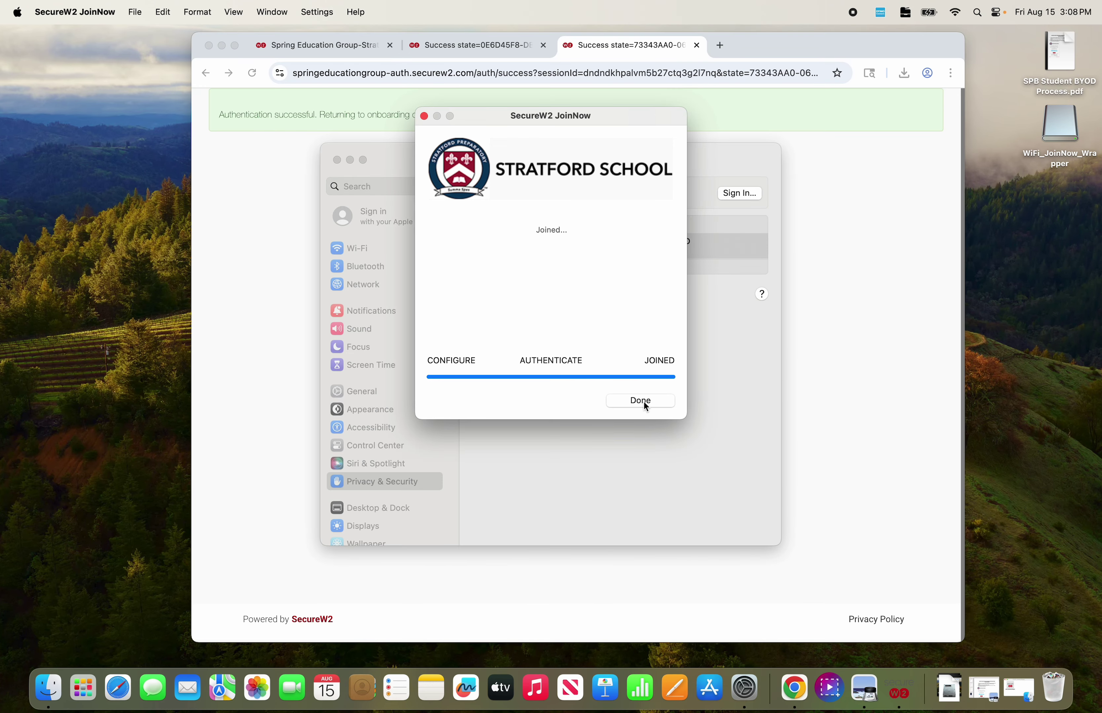
left_click(644, 402)
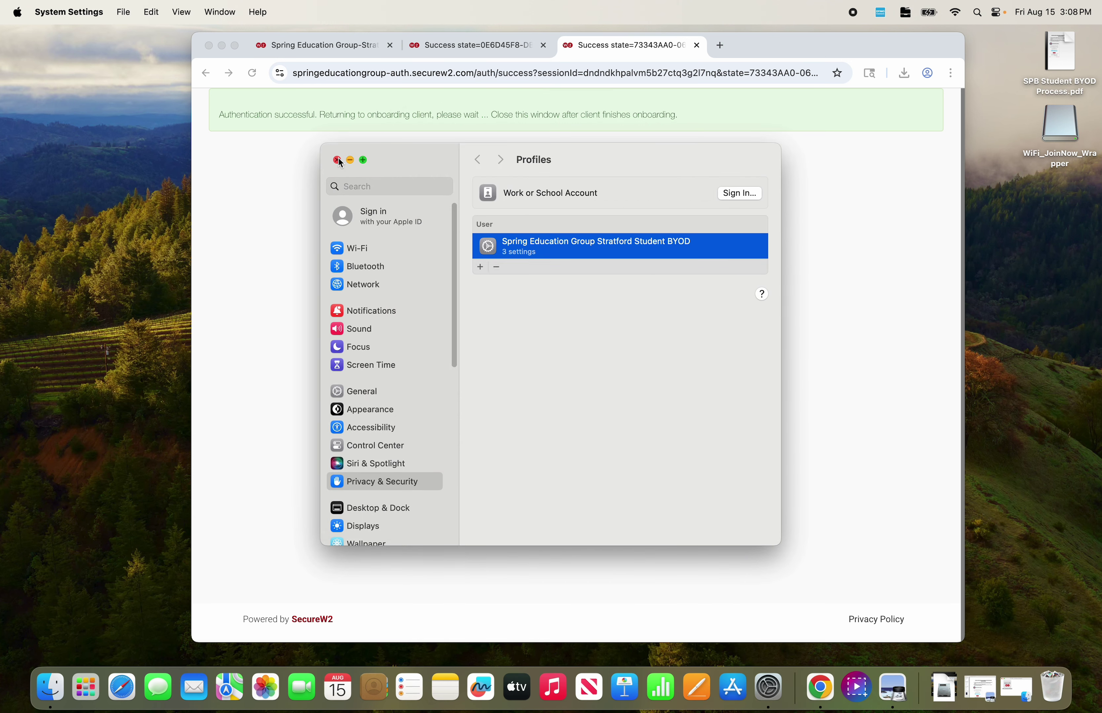
left_click(337, 160)
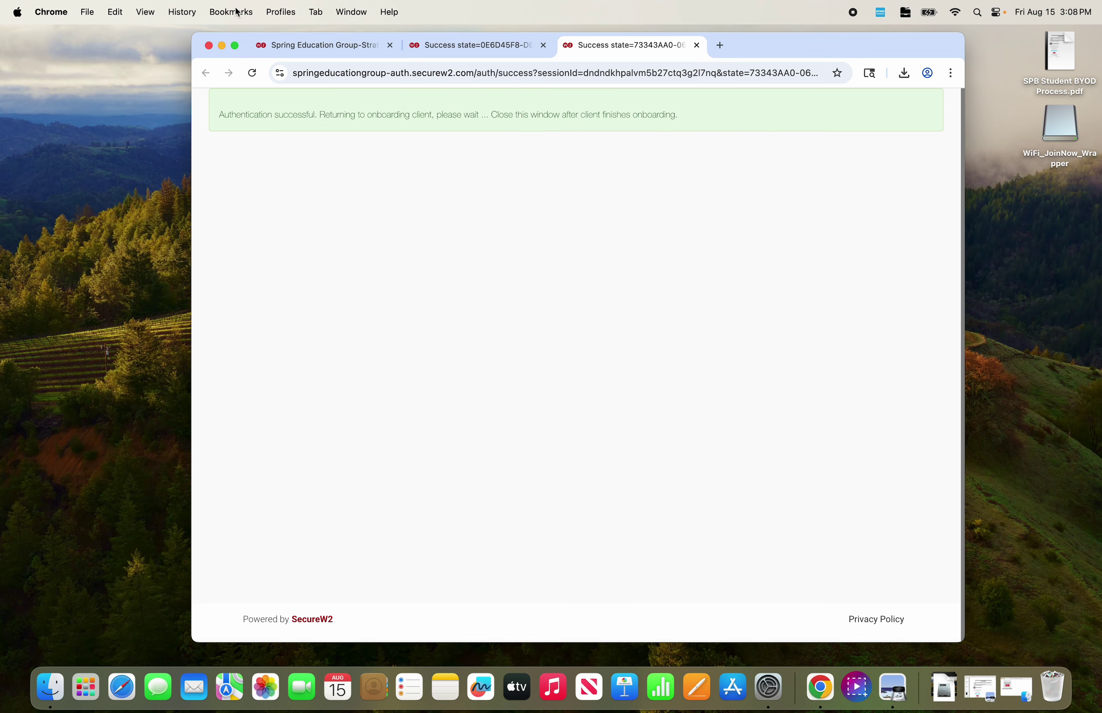
- Close Chrome and check the Wi-Fi menu shows Stratford Student BYOD connected
left_click(208, 46)
left_click(958, 12)
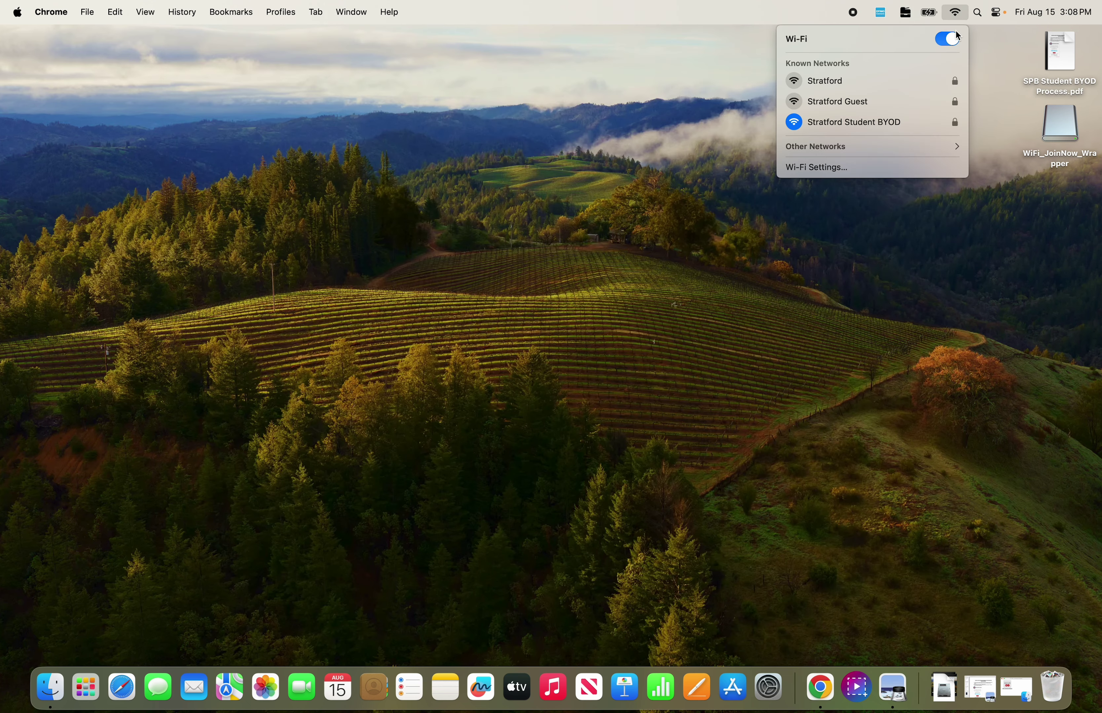
left_click(584, 140)
left_click(584, 141)
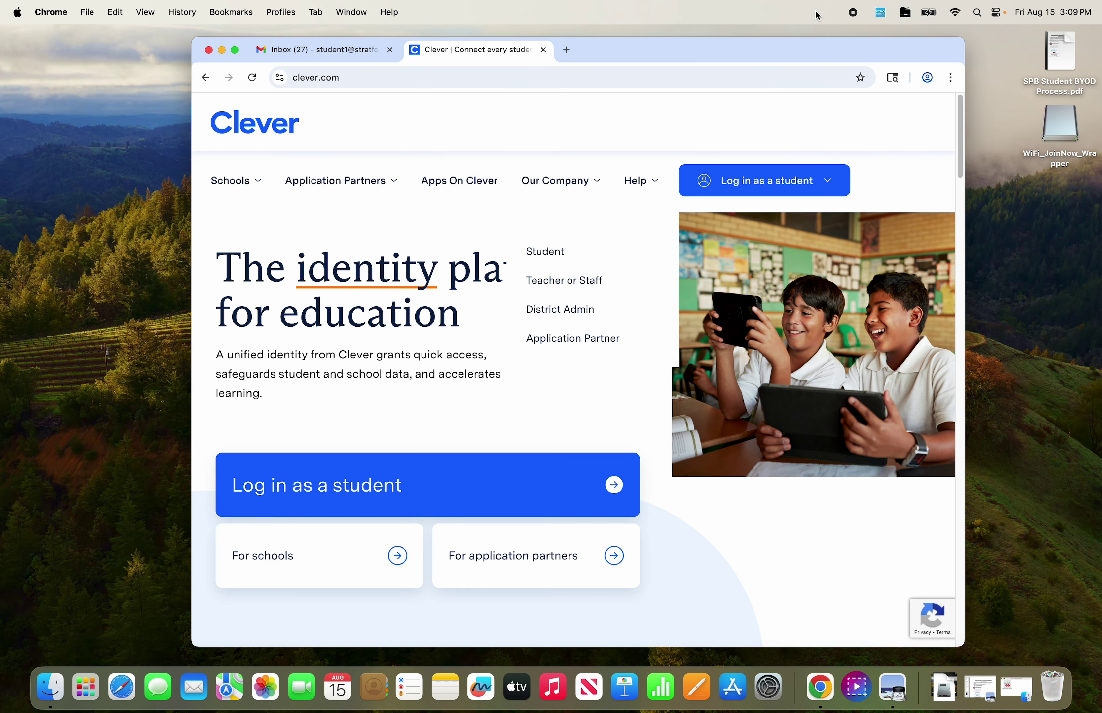